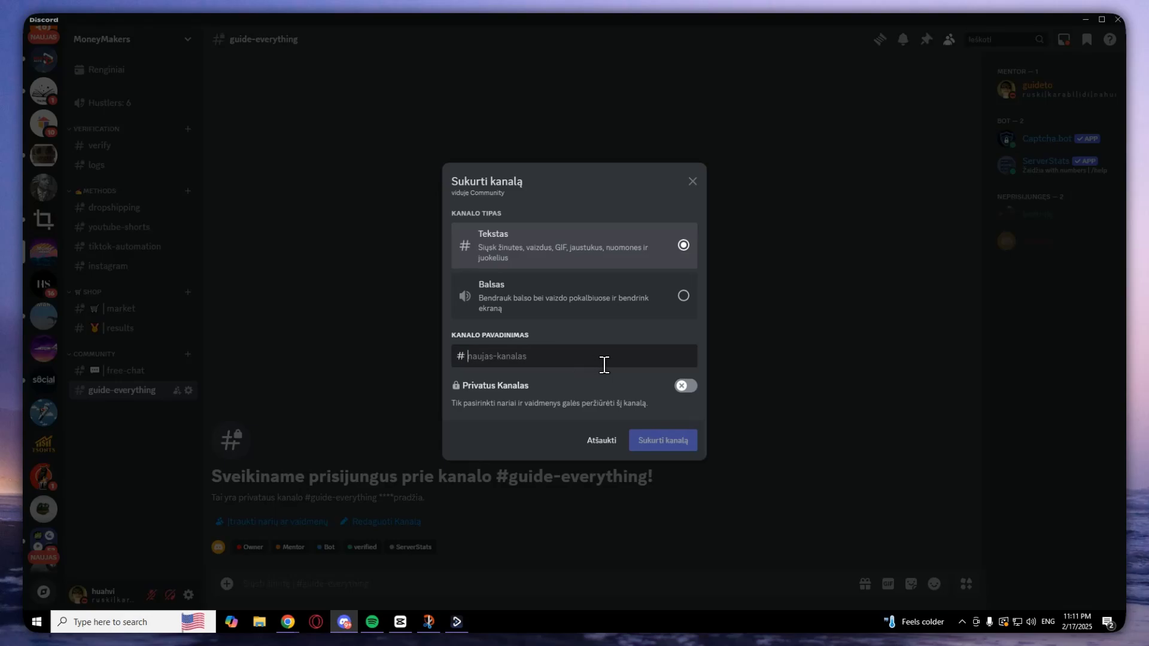
pyautogui.write('gui')
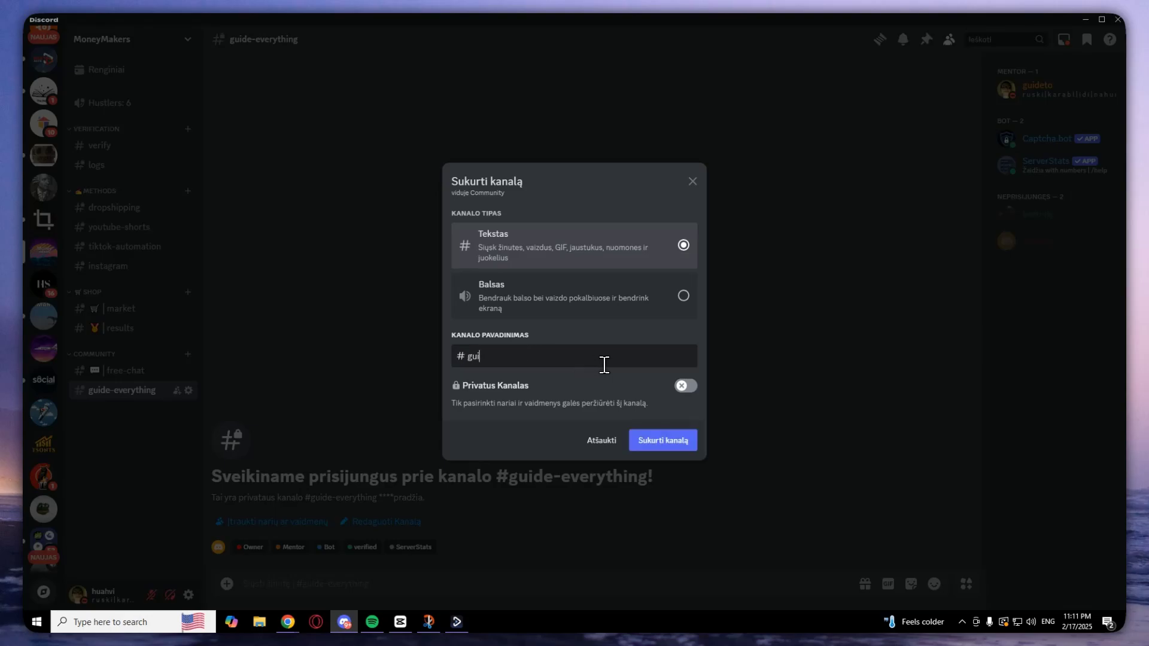
pyautogui.write('d')
pyautogui.write('etoe')
pyautogui.write('verythi')
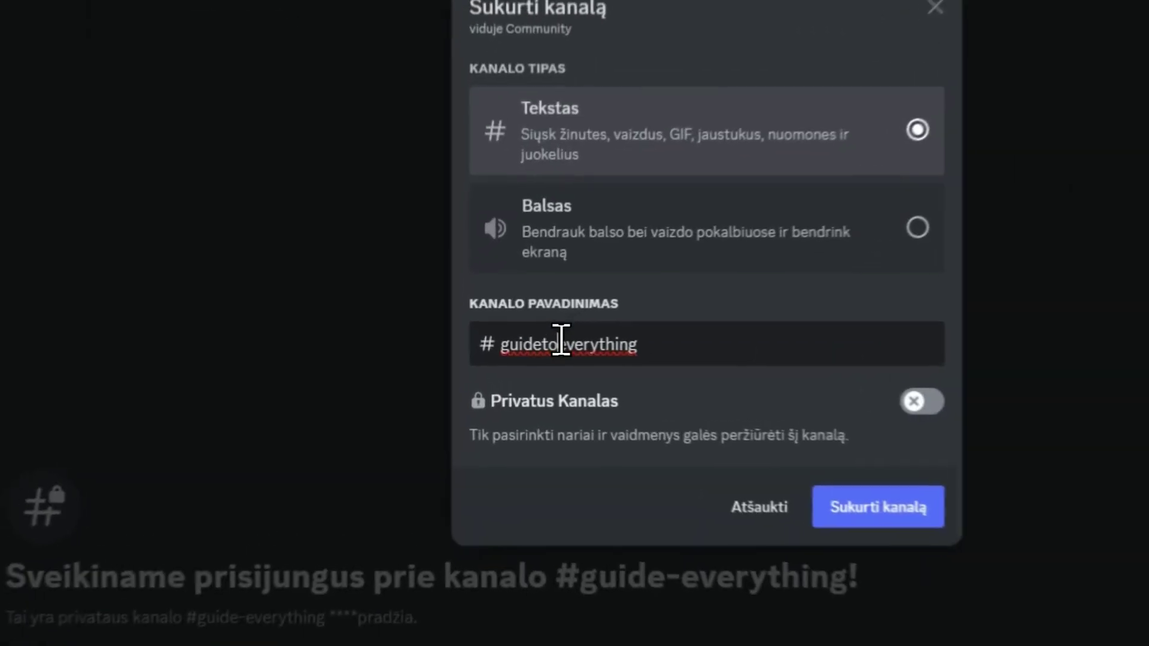
# Step: Delete the stray 'to' letters so the channel name reads 'guide everything'
pyautogui.click(497, 357)
pyautogui.press('BackSpace')
pyautogui.press('BackSpace')
pyautogui.write('-')
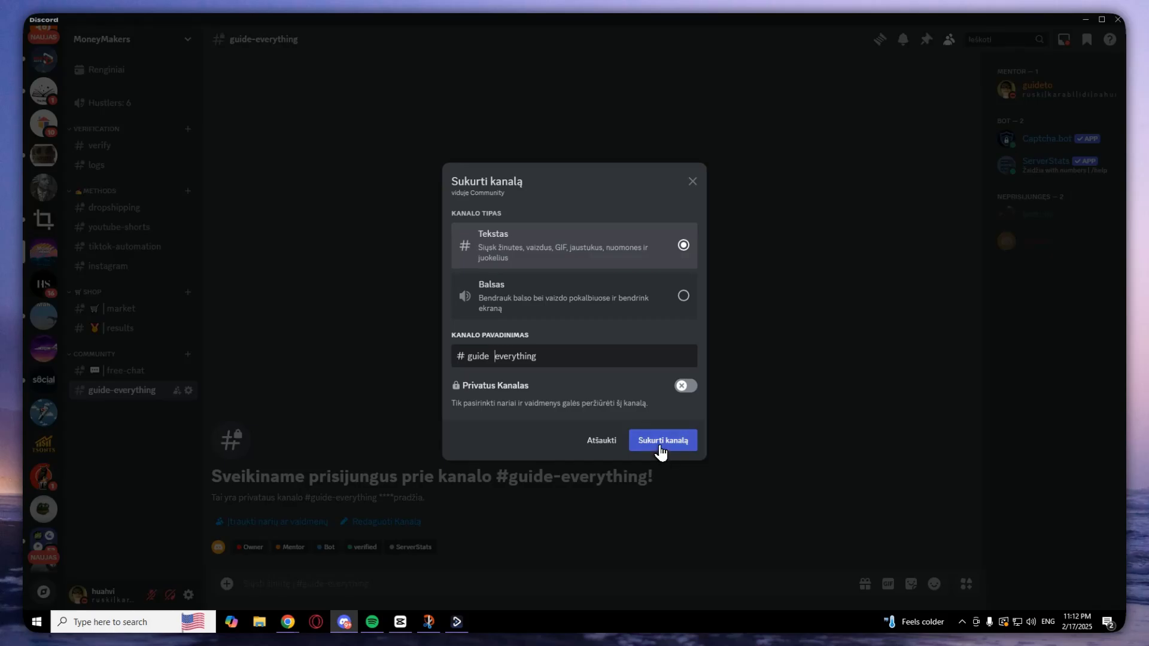
# Step: Put a space between 'guide' and 'everything' in the channel name and save the change
pyautogui.click(488, 353)
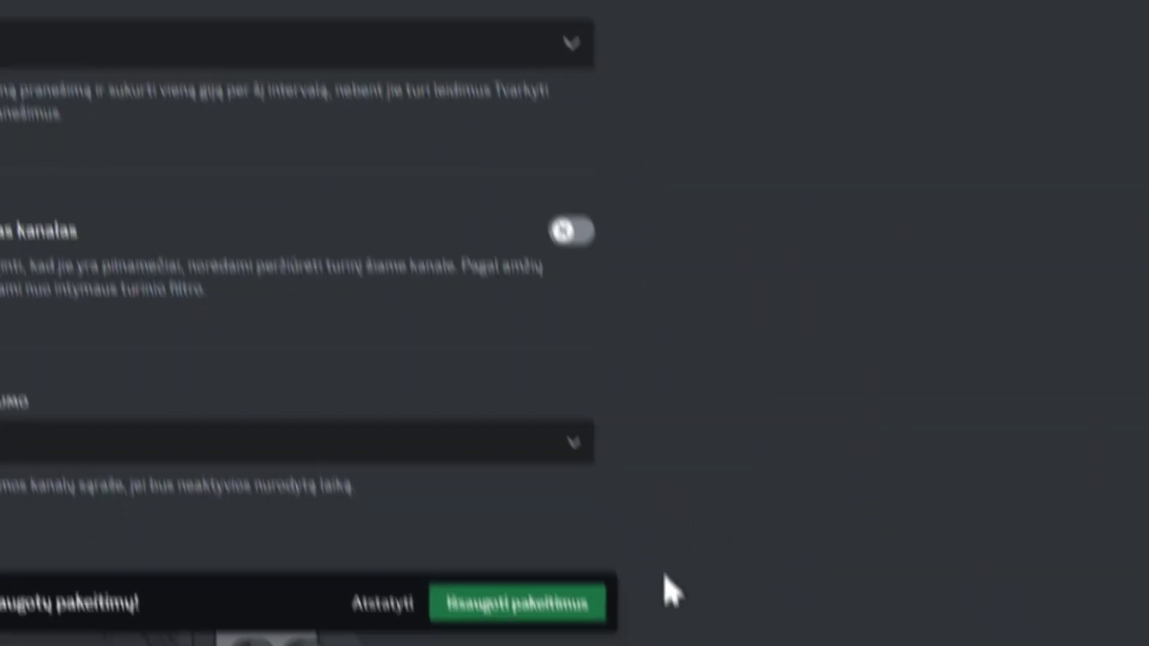
pyautogui.click(576, 540)
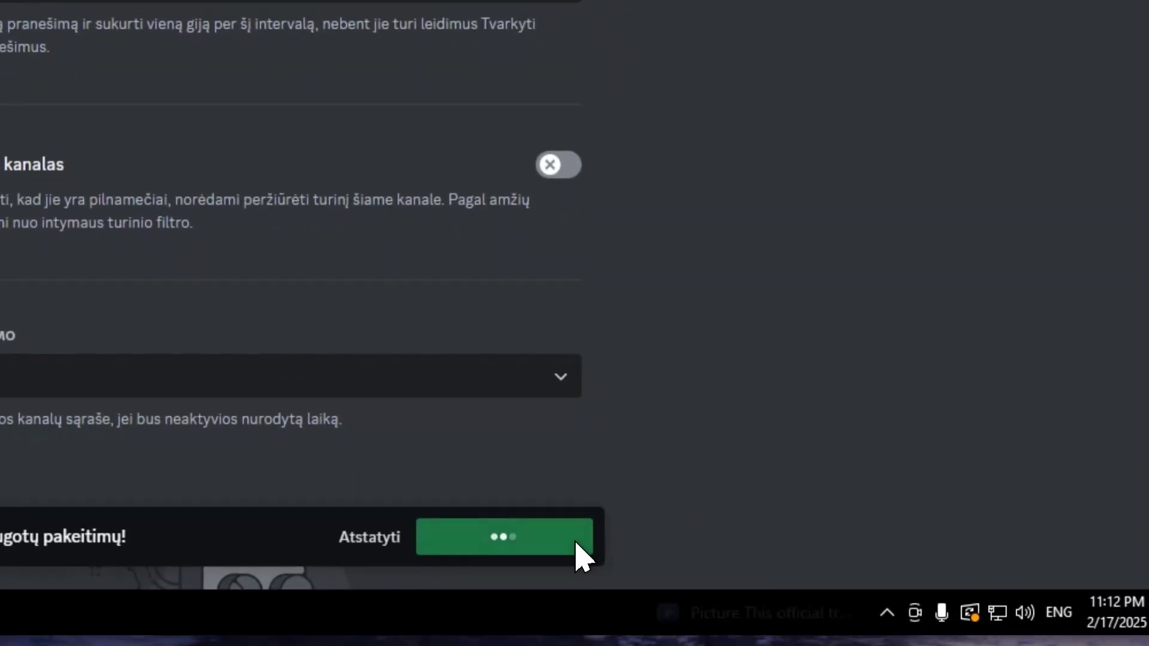